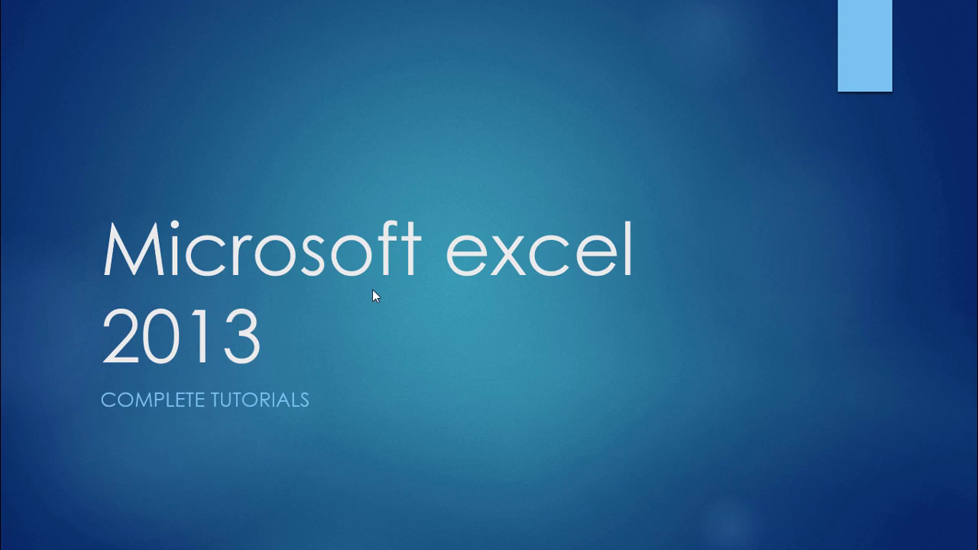
Cycle through the open windows with Alt+Tab, looking for the foods sheet workbook
key(alt+Tab)
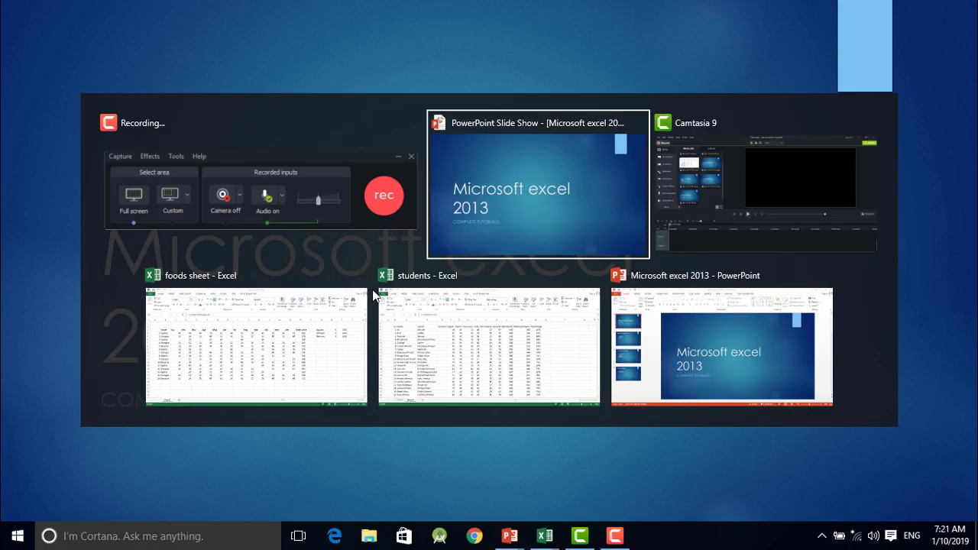
key(Tab)
key(Tab)
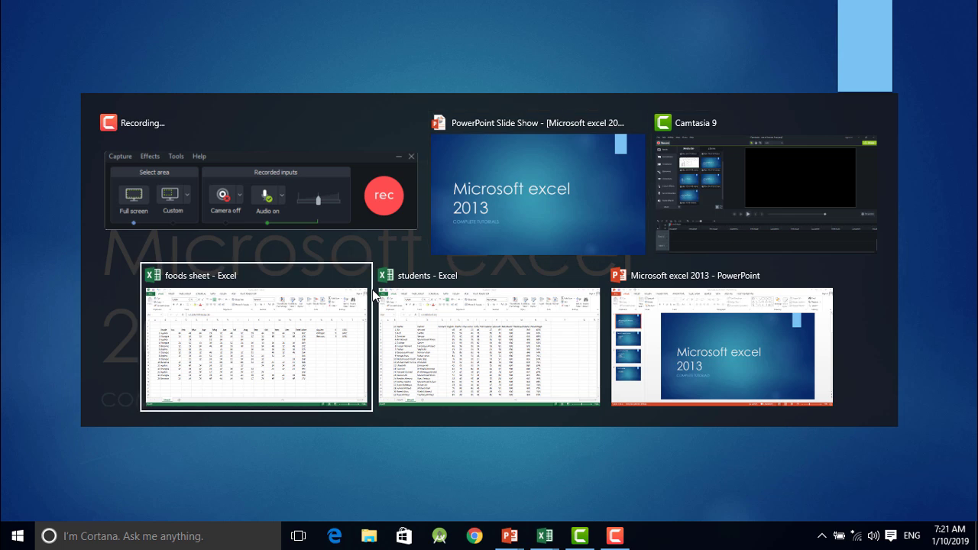
key(Tab)
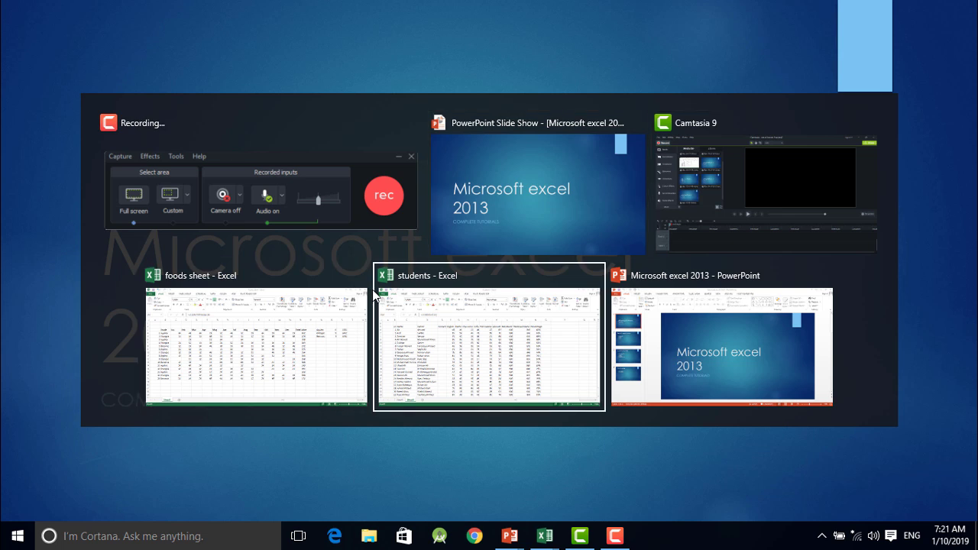
key(alt+Tab)
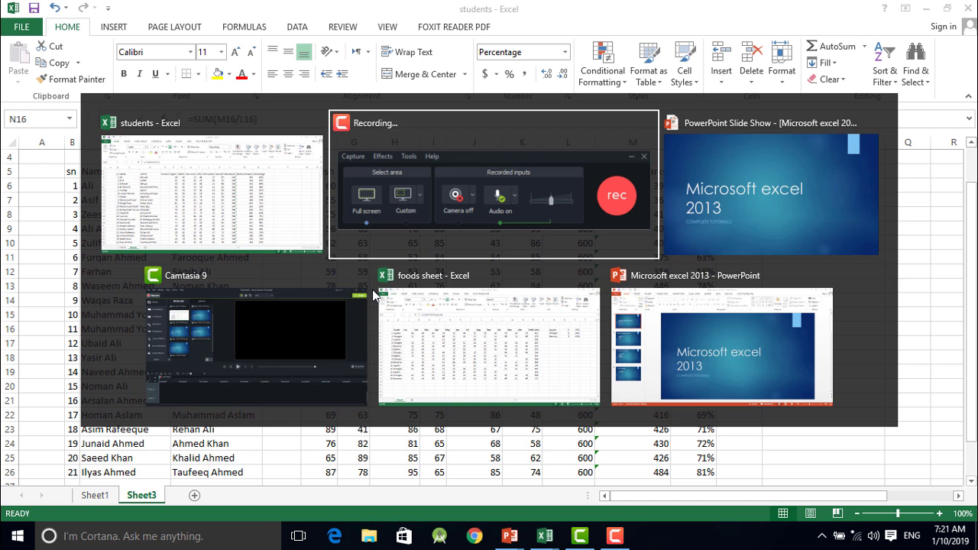
key(Tab)
key(Tab)
key(Tab)
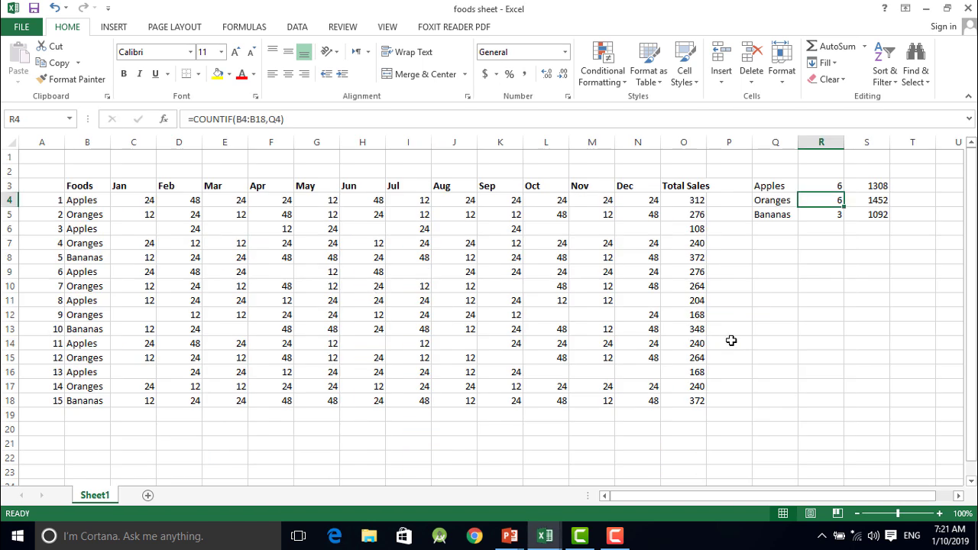
Bring the foods sheet workbook forward, select the Jan figures C4:C18, then move to cell C20
click(778, 370)
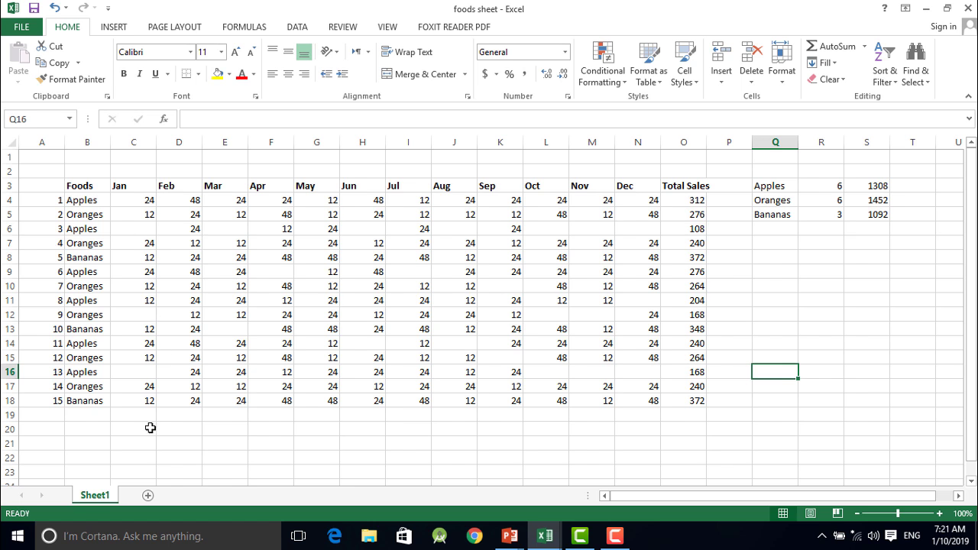
drag(135, 200, 146, 401)
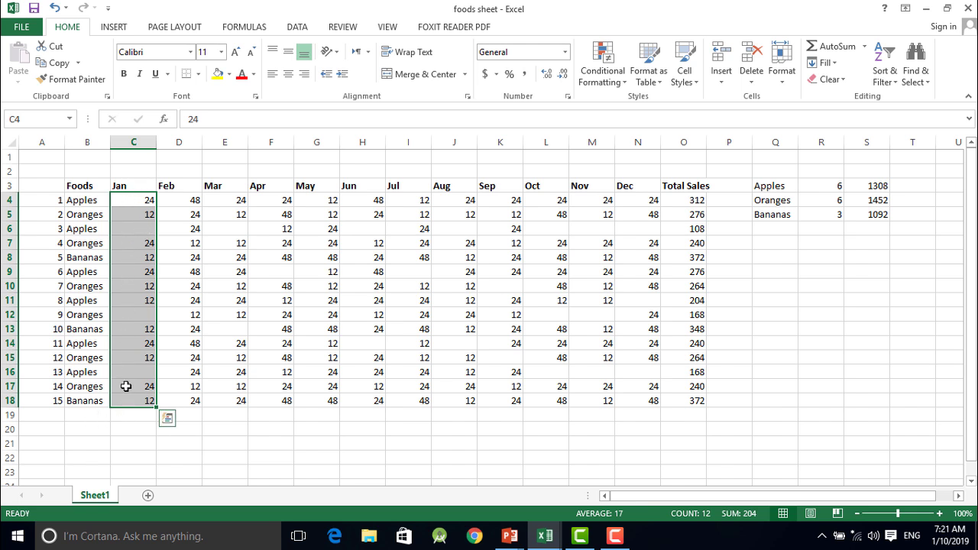
click(135, 415)
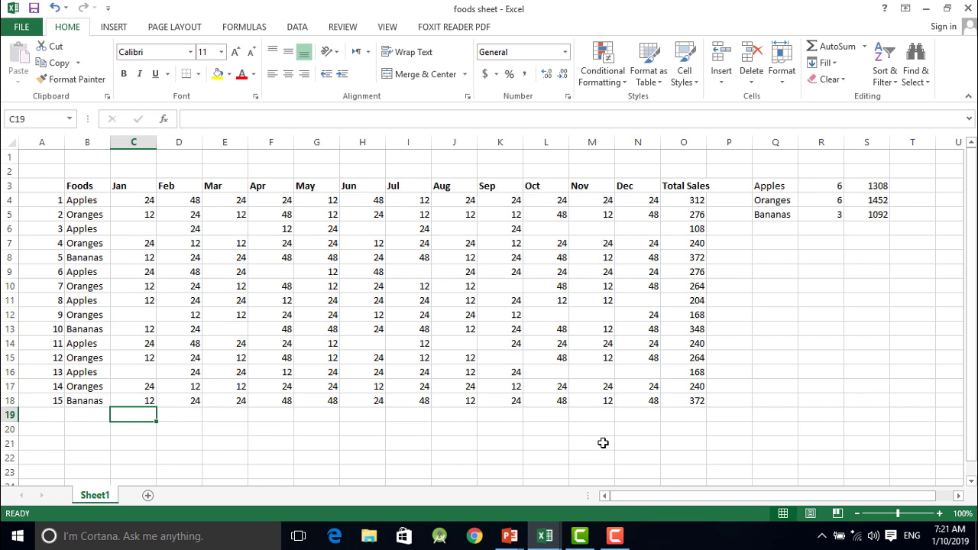
key(Down)
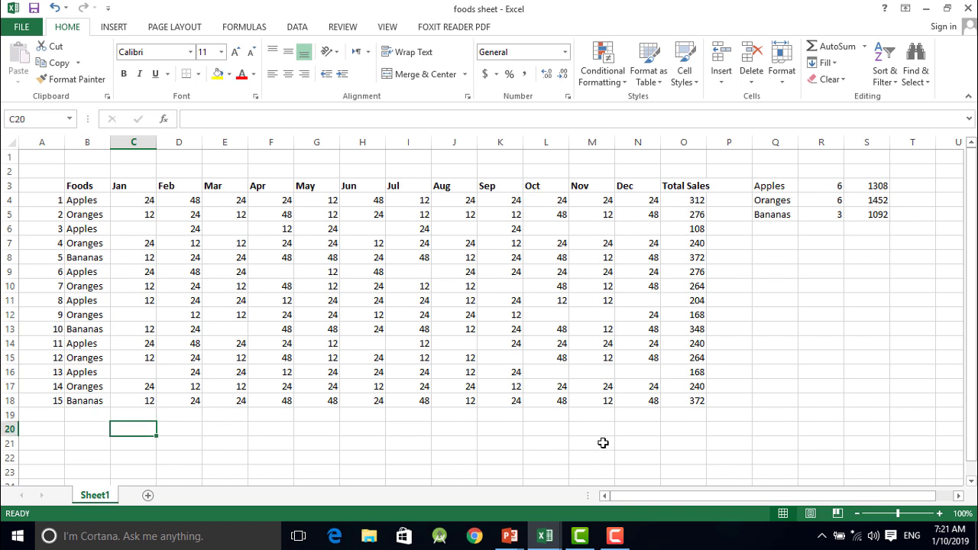
Enter =COUNT(C4:C18) in C20, which counts 12 numeric Jan entries
text(=)
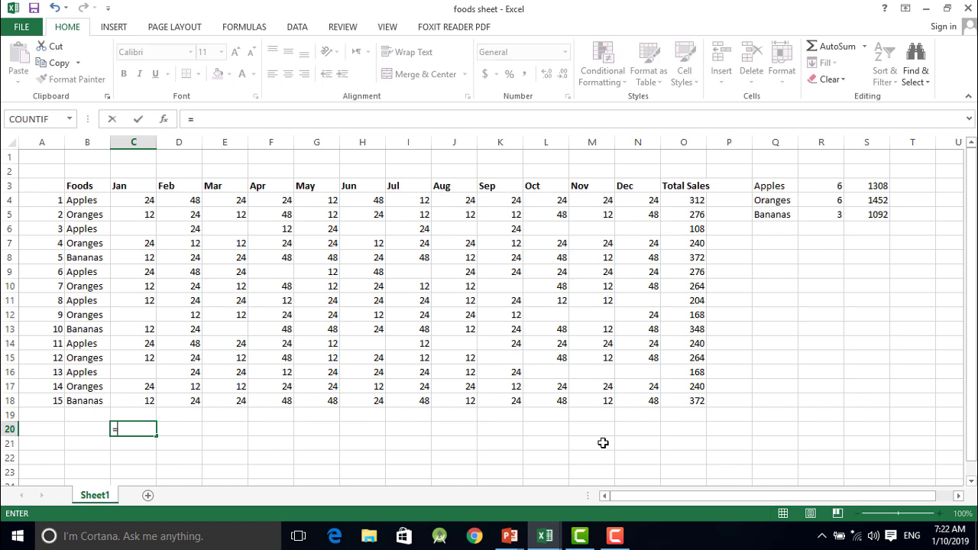
text(count)
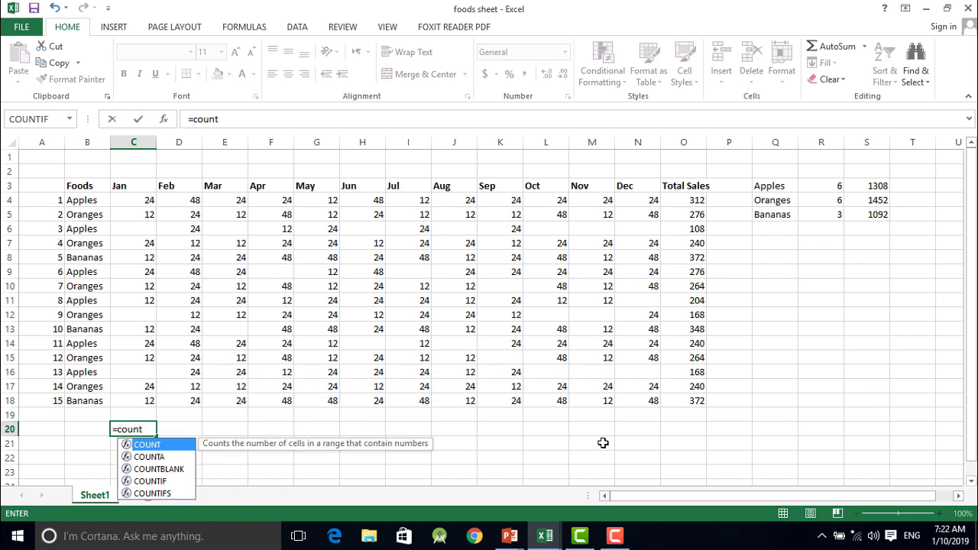
text(()
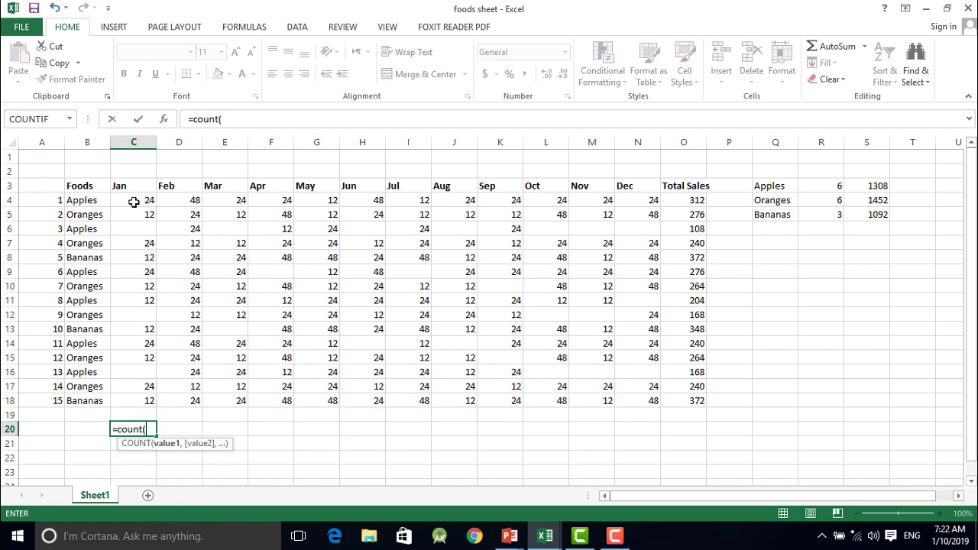
drag(135, 200, 146, 400)
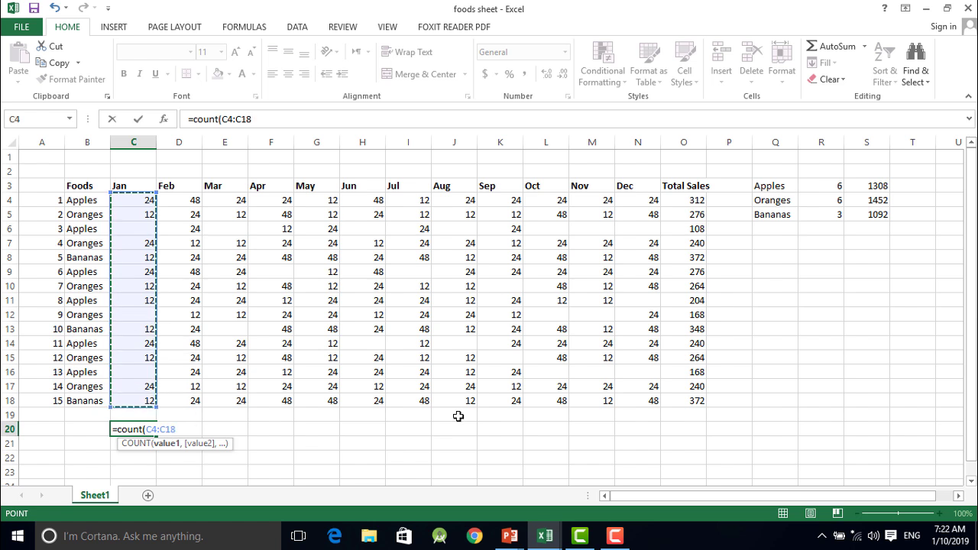
text())
key(ctrl+Return)
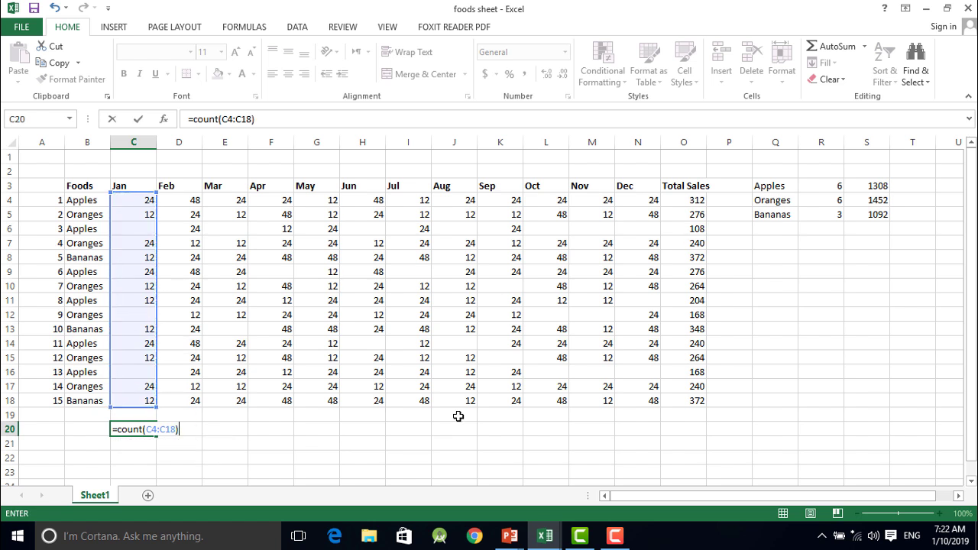
key(Return)
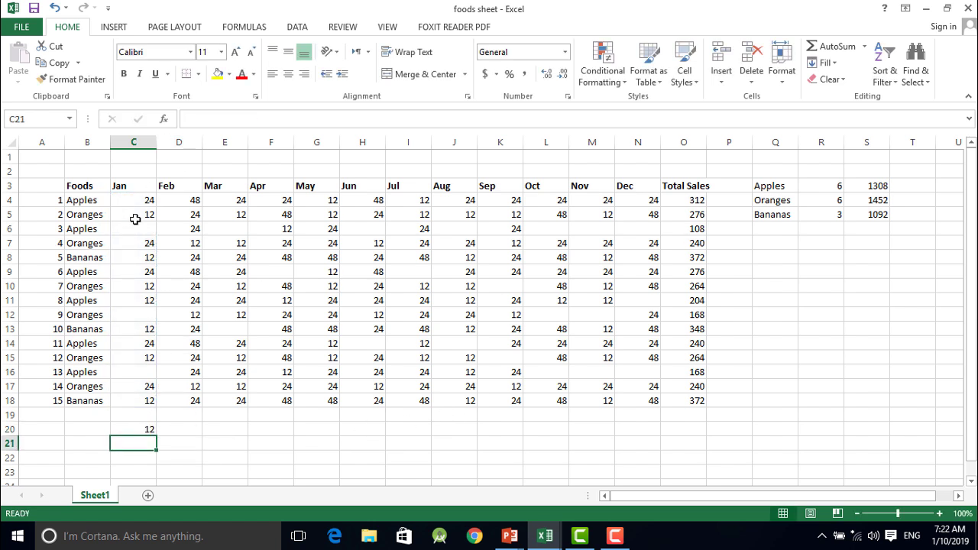
click(126, 432)
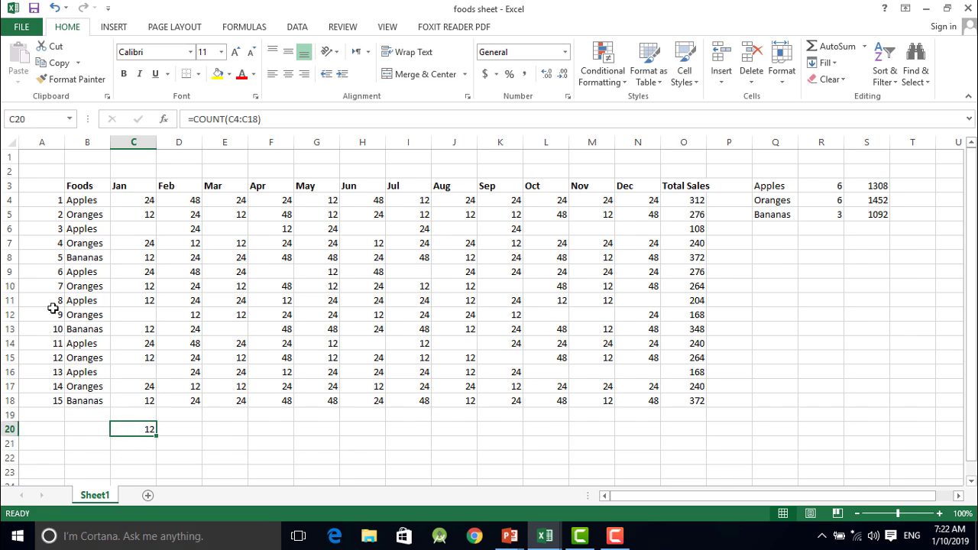
drag(52, 194, 30, 401)
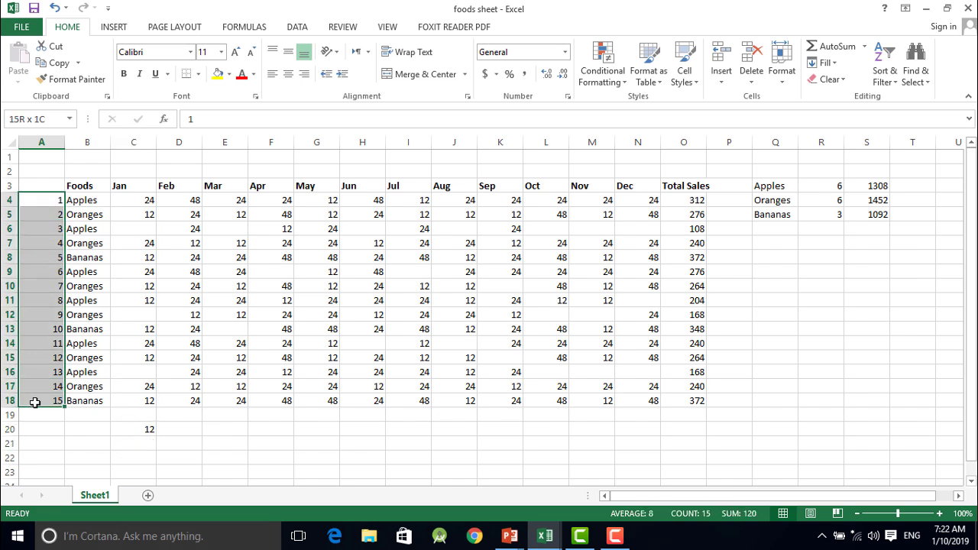
click(135, 431)
click(131, 203)
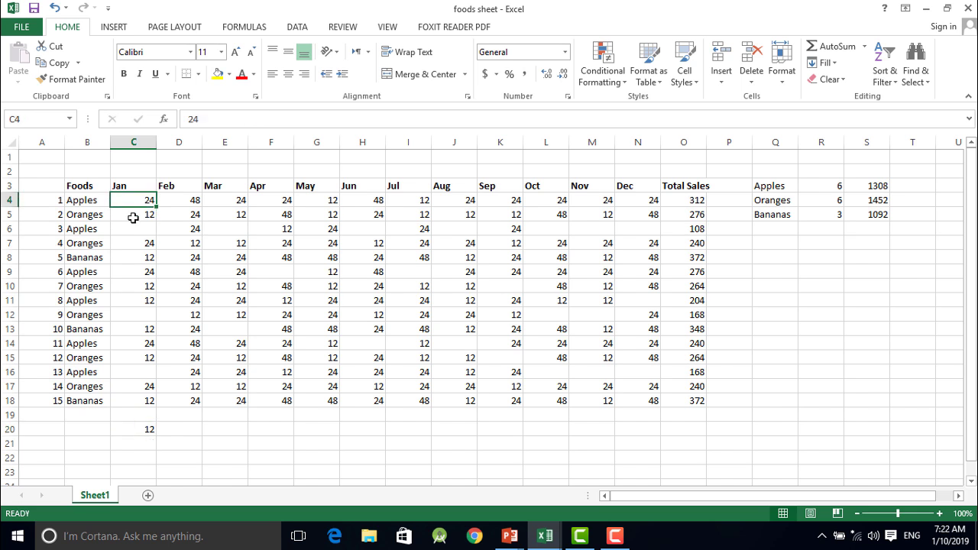
click(133, 214)
click(134, 243)
click(135, 271)
click(137, 300)
click(137, 358)
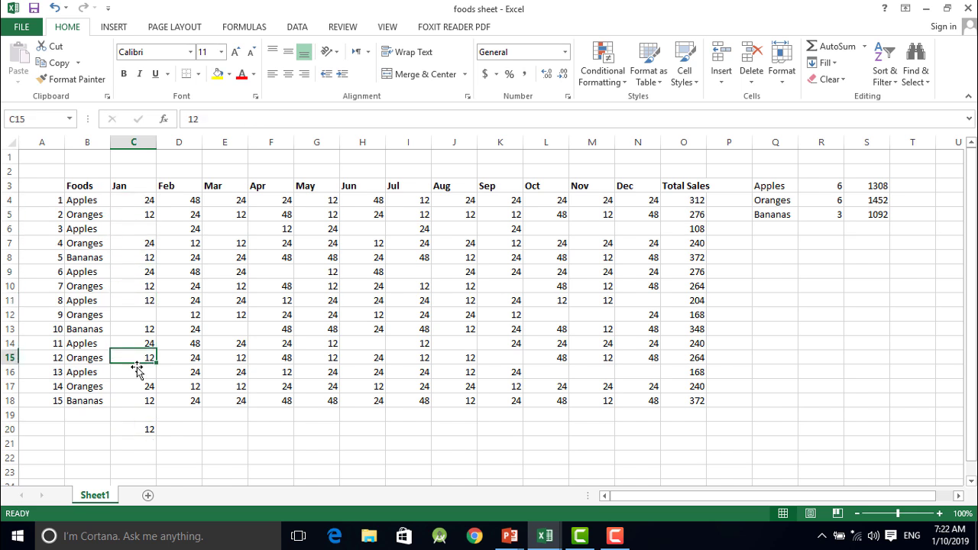
click(137, 386)
click(138, 401)
click(143, 432)
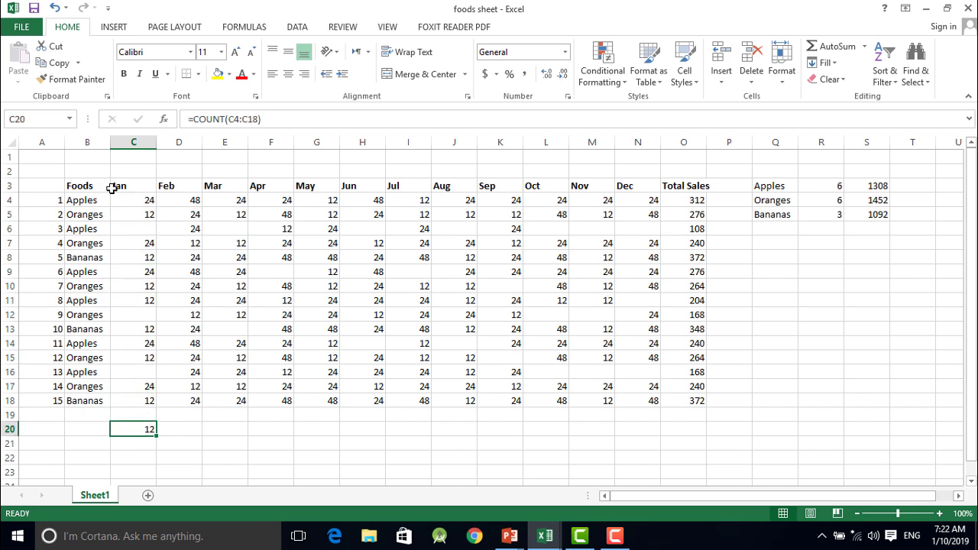
drag(134, 200, 142, 402)
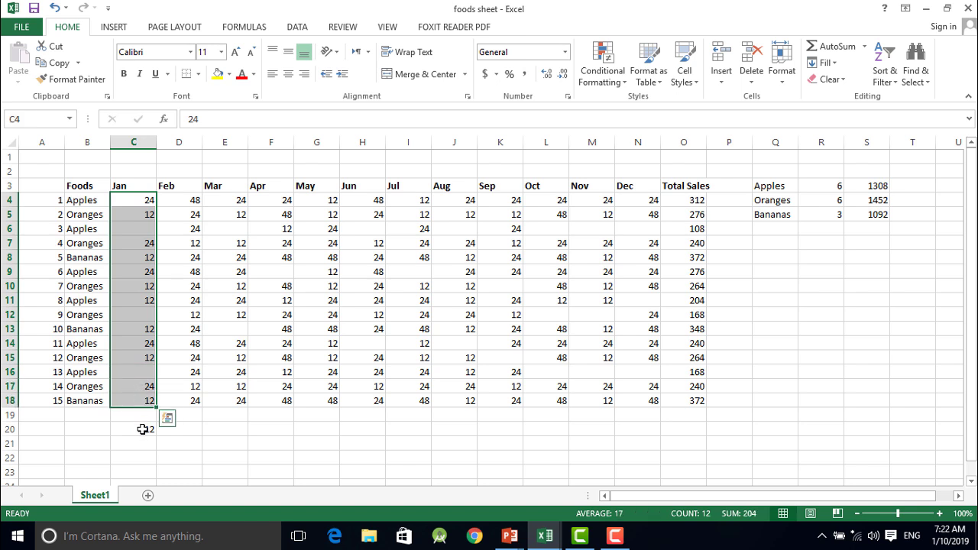
click(144, 427)
click(98, 432)
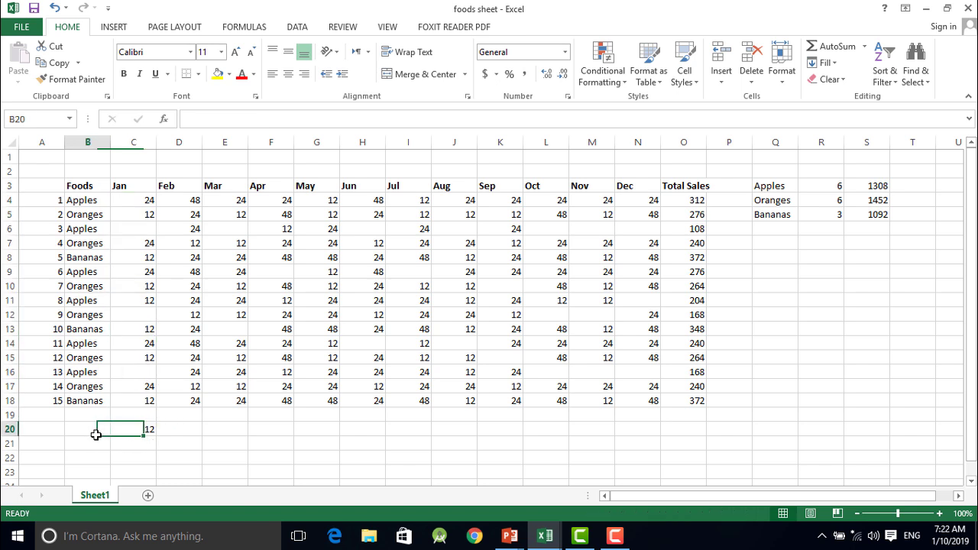
scroll(212, 371, down, 1)
scroll(211, 372, up, 1)
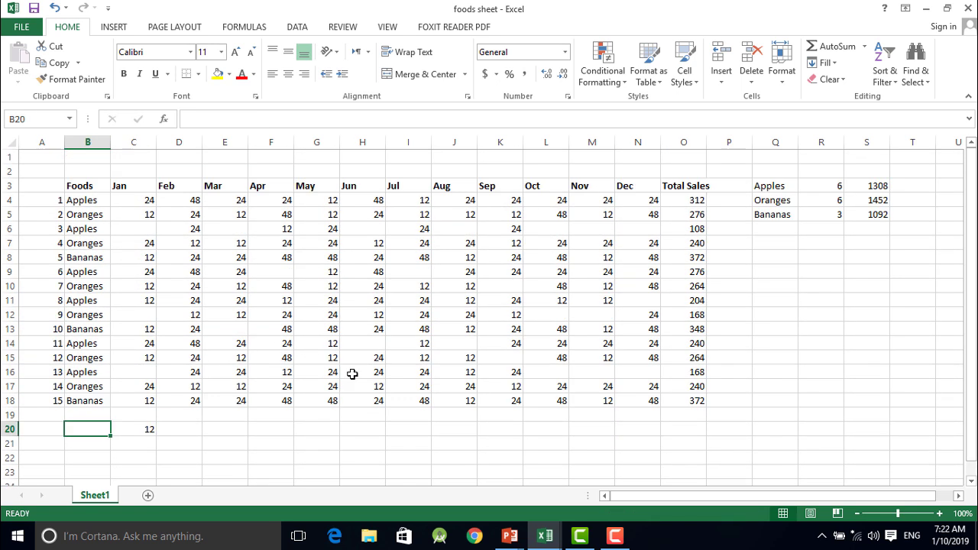
key(Down)
key(Right)
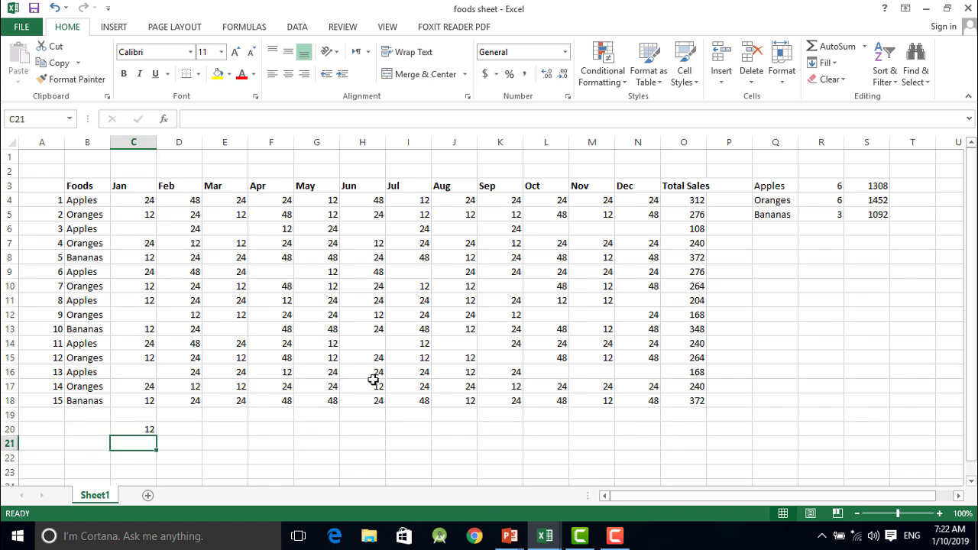
key(Left)
key(Right)
Enter =COUNTBLANK(C4:C18) in C21, returning 3 blank Jan cells
text(cou)
key(BackSpace)
key(BackSpace)
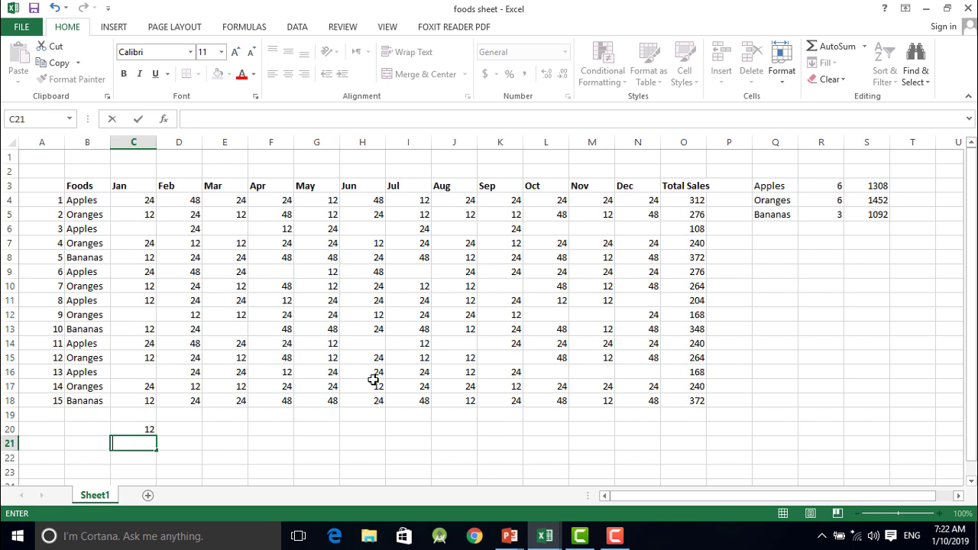
text(=count)
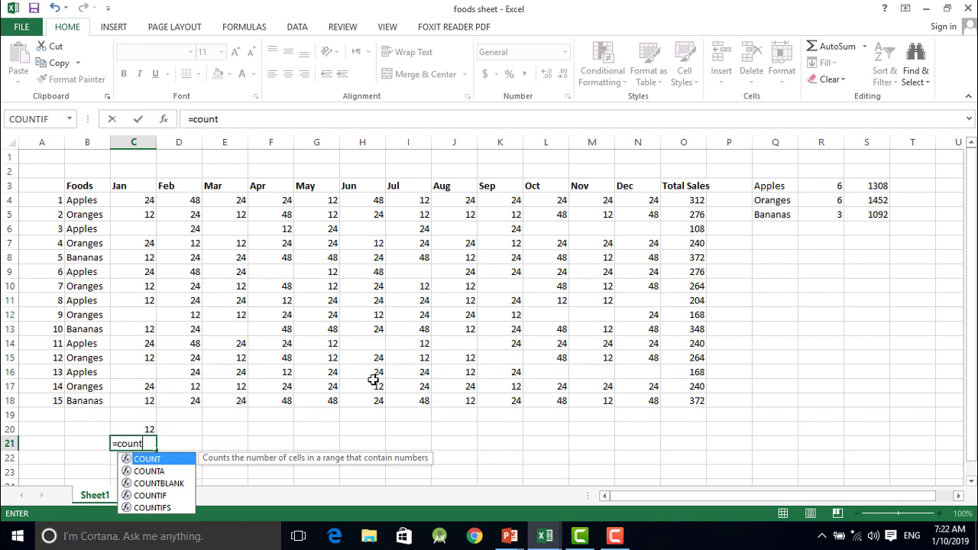
text(b)
key(Tab)
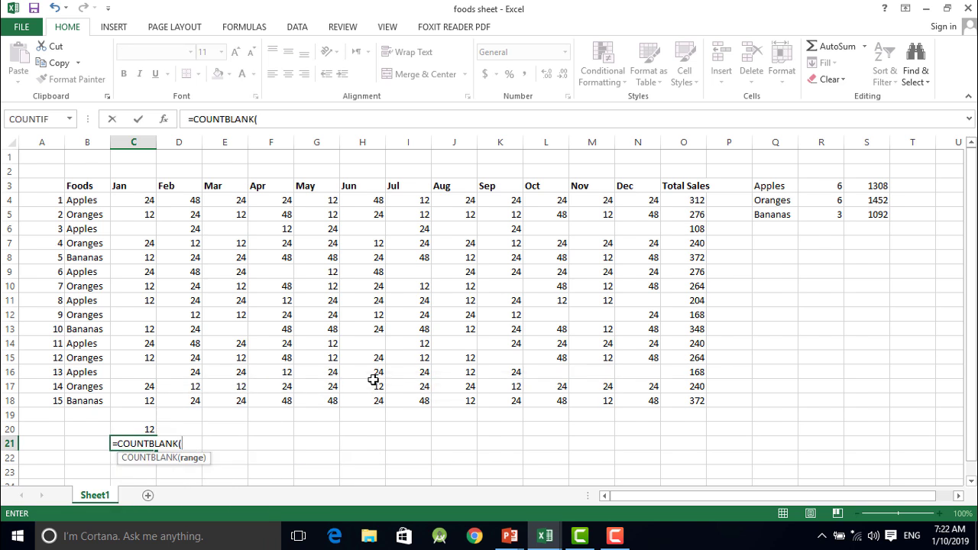
drag(136, 200, 135, 399)
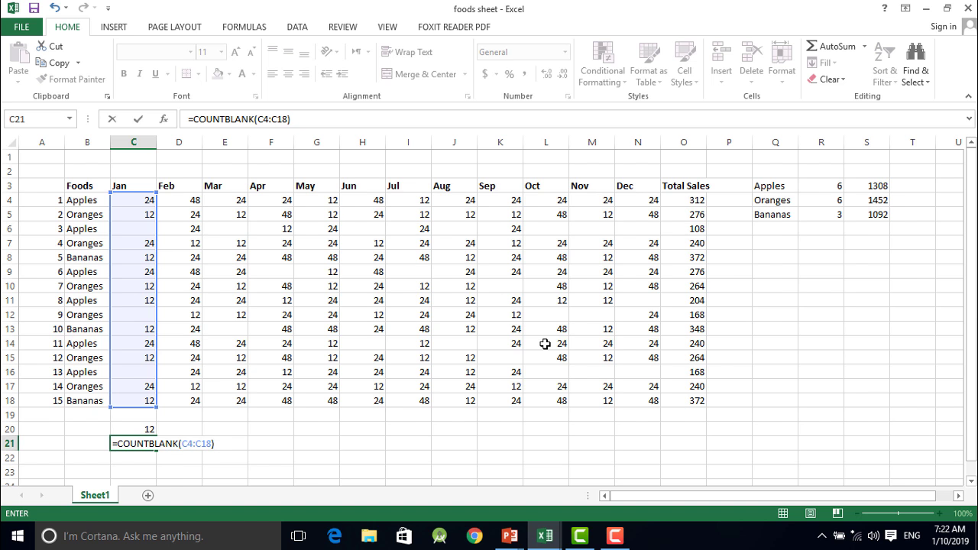
key(Return)
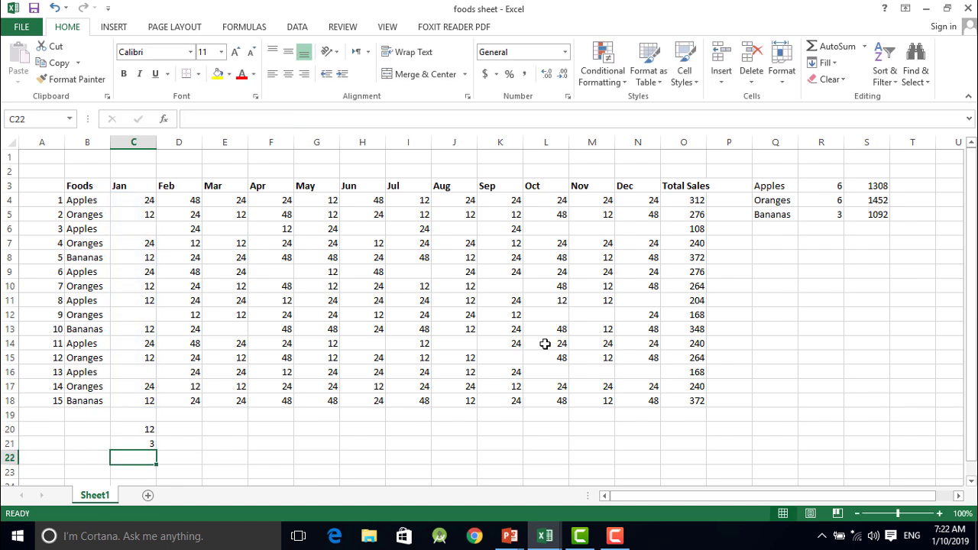
Check the Jan formulas and the empty and filled Jan cells, then select D20
click(141, 442)
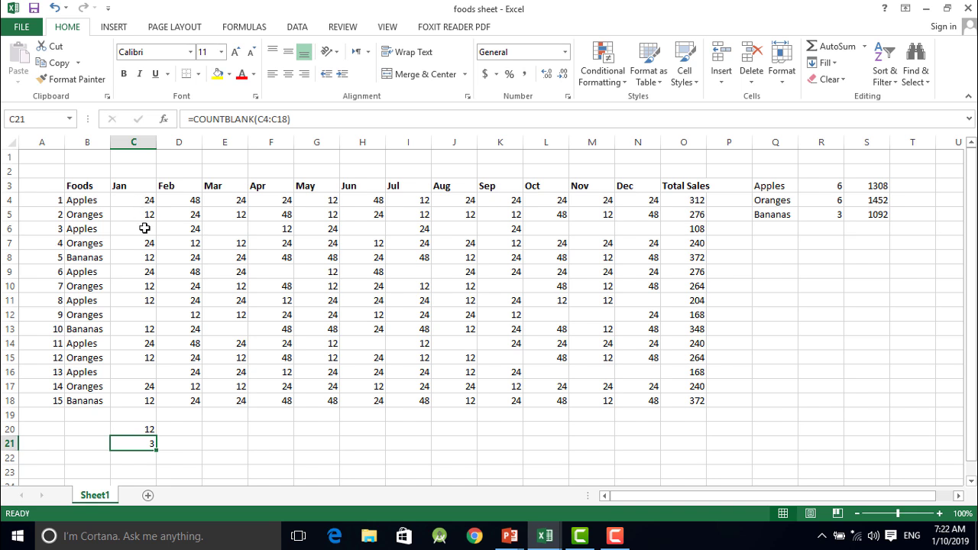
click(144, 229)
click(146, 326)
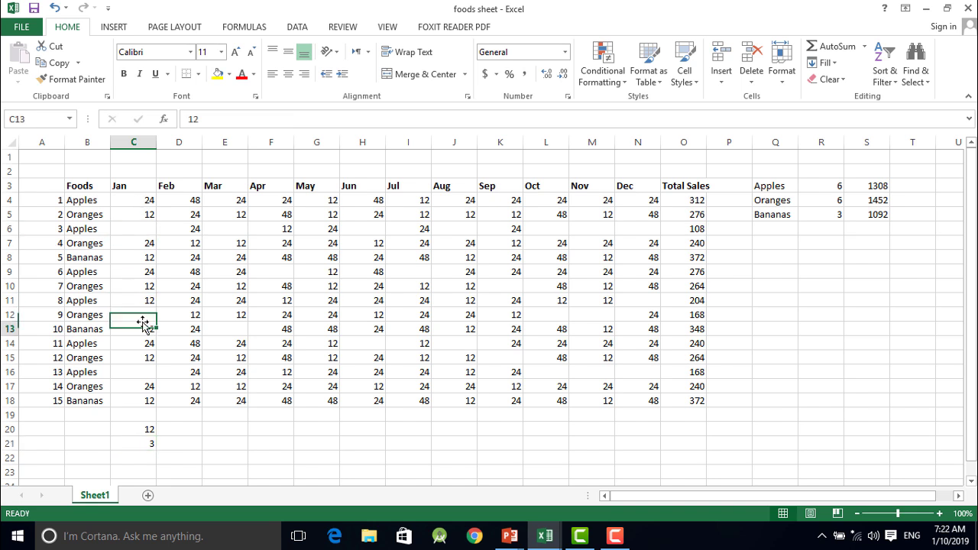
click(140, 373)
click(136, 430)
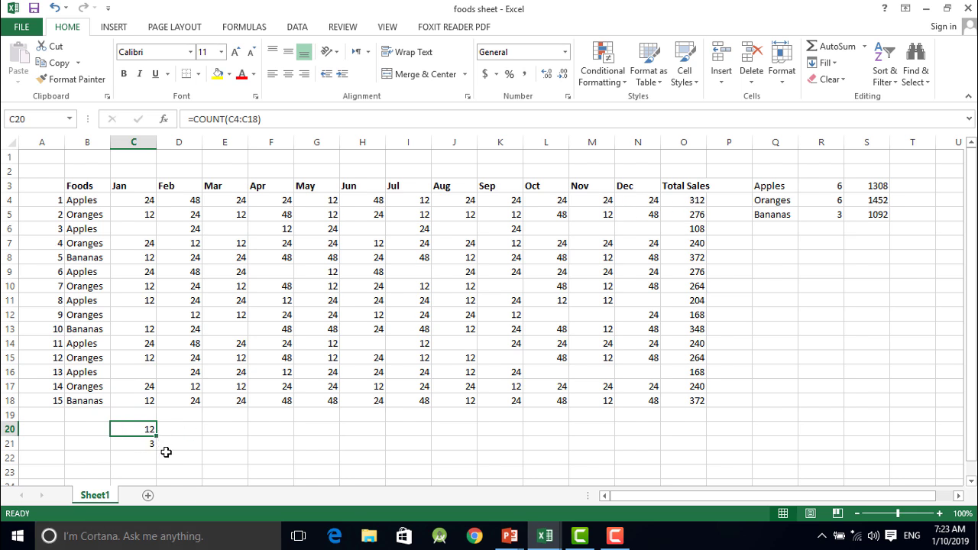
click(183, 431)
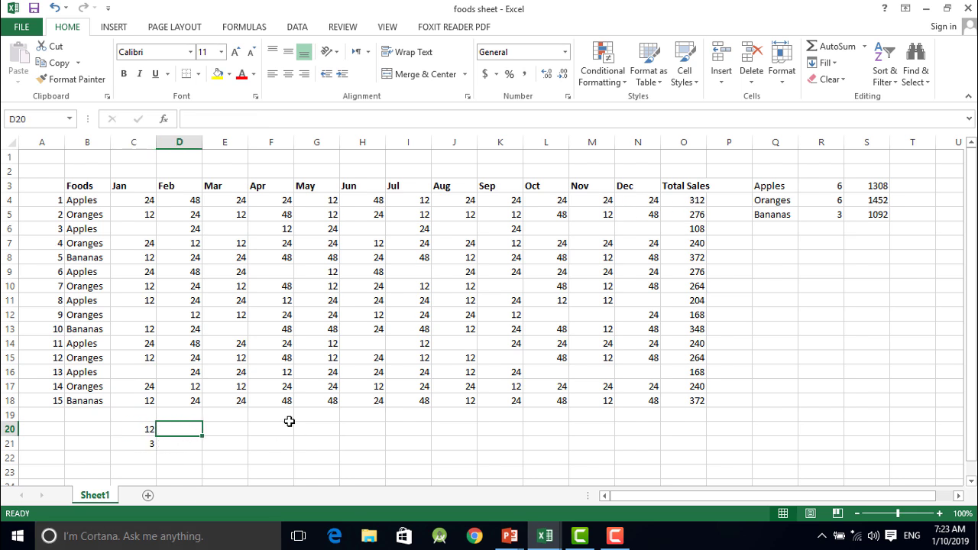
Enter =COUNT(D4:D18) in D20, giving 15, and verify by selecting the Feb values
text(=)
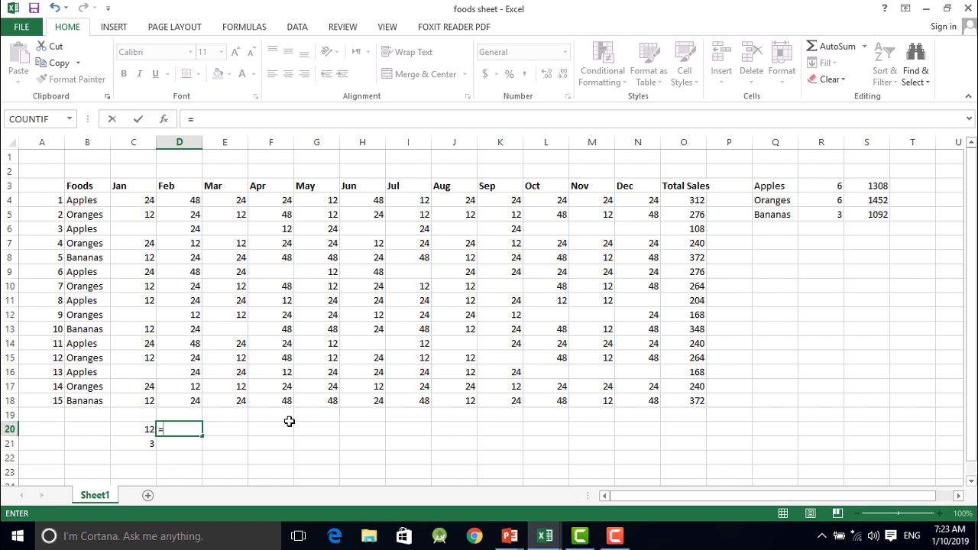
text(count)
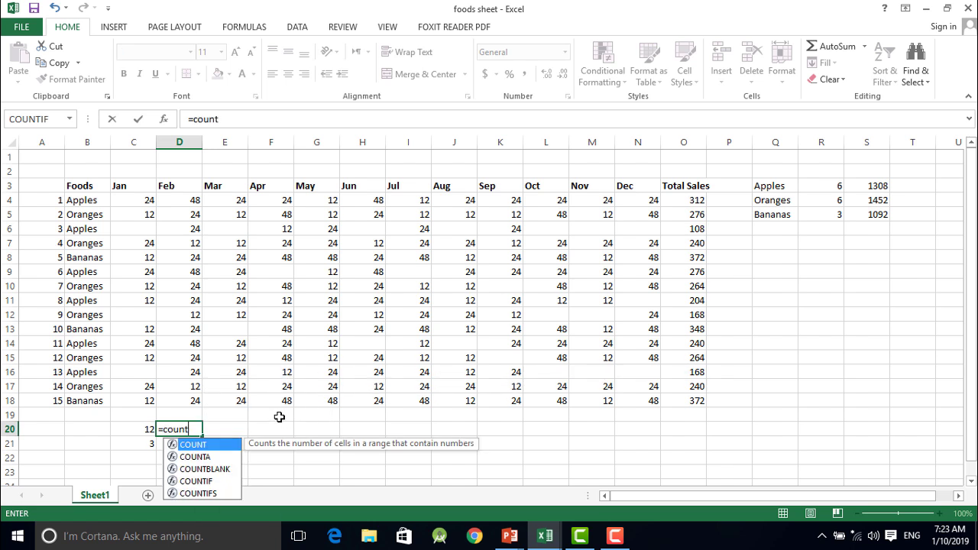
text(()
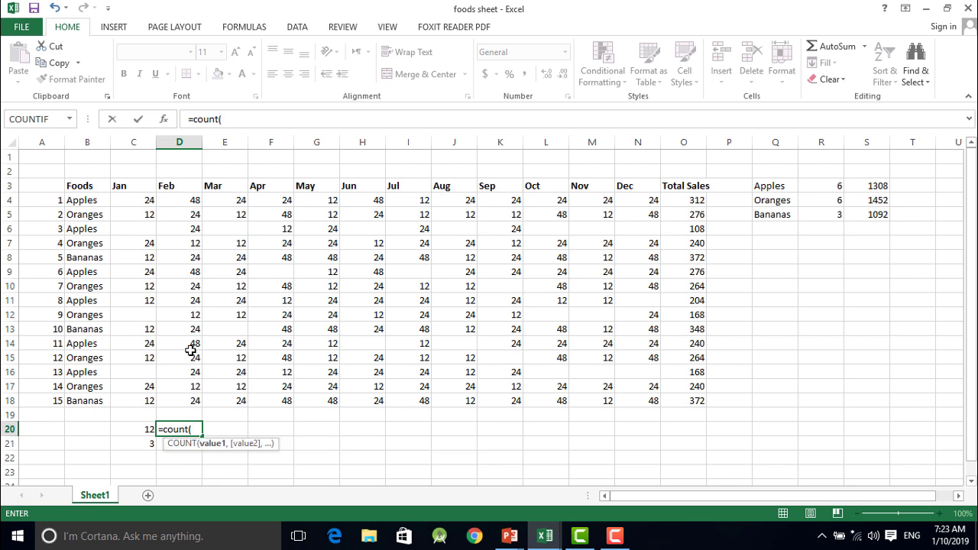
drag(188, 199, 195, 401)
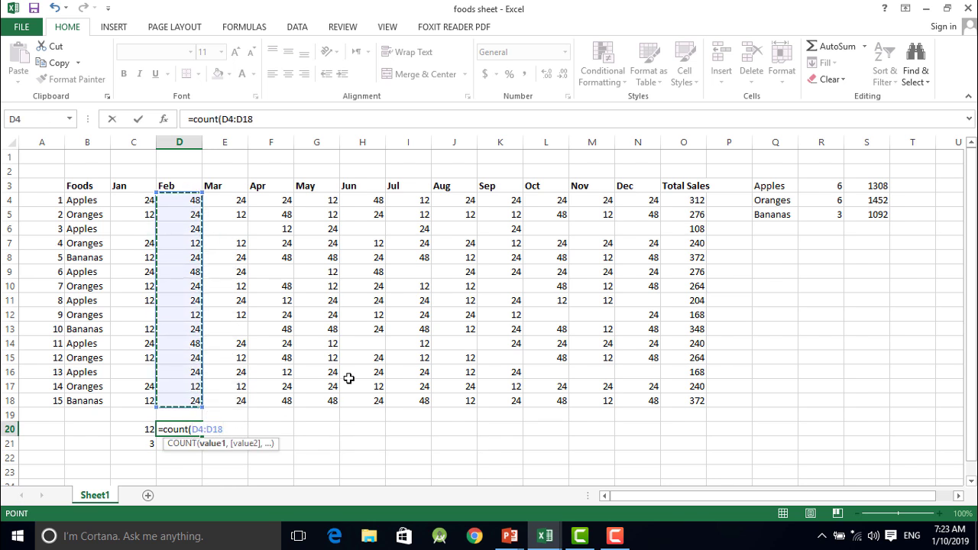
key(Return)
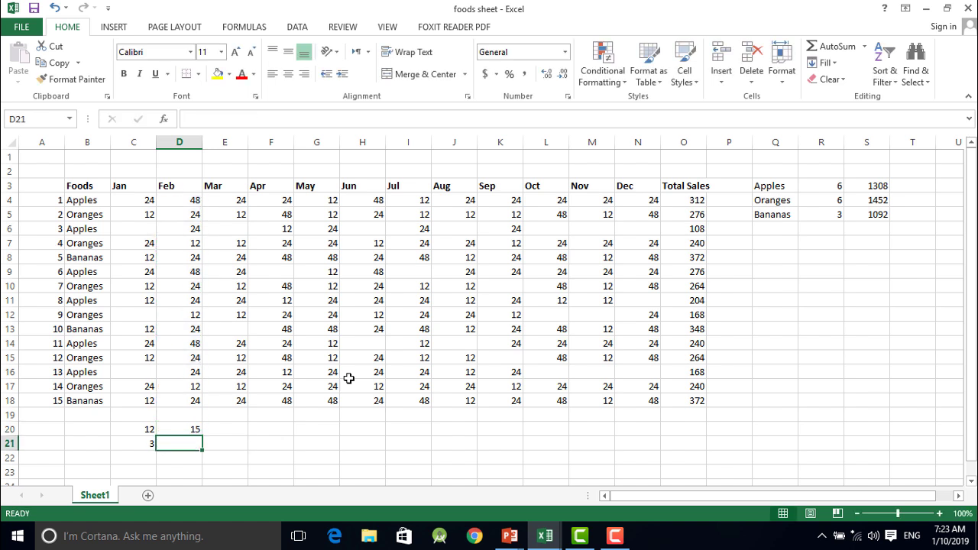
click(195, 430)
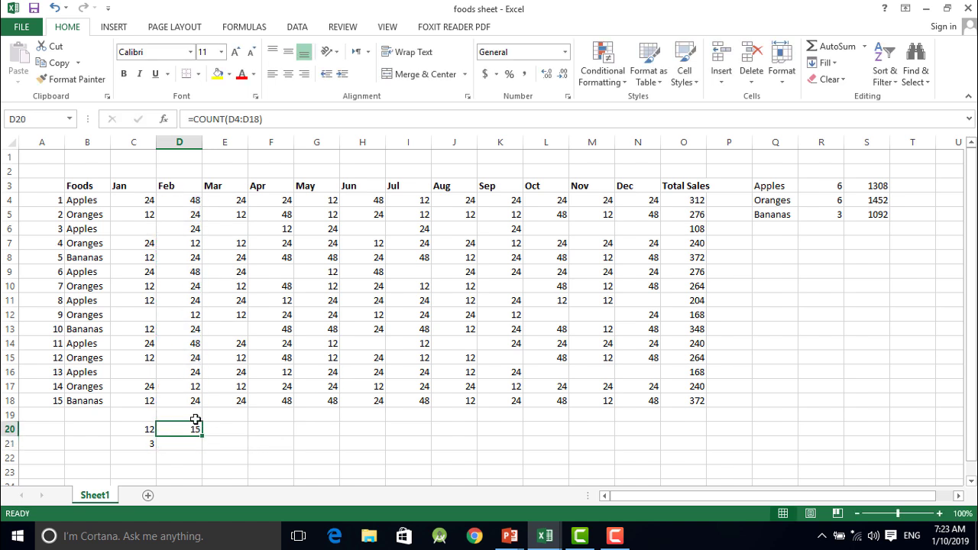
drag(184, 203, 183, 401)
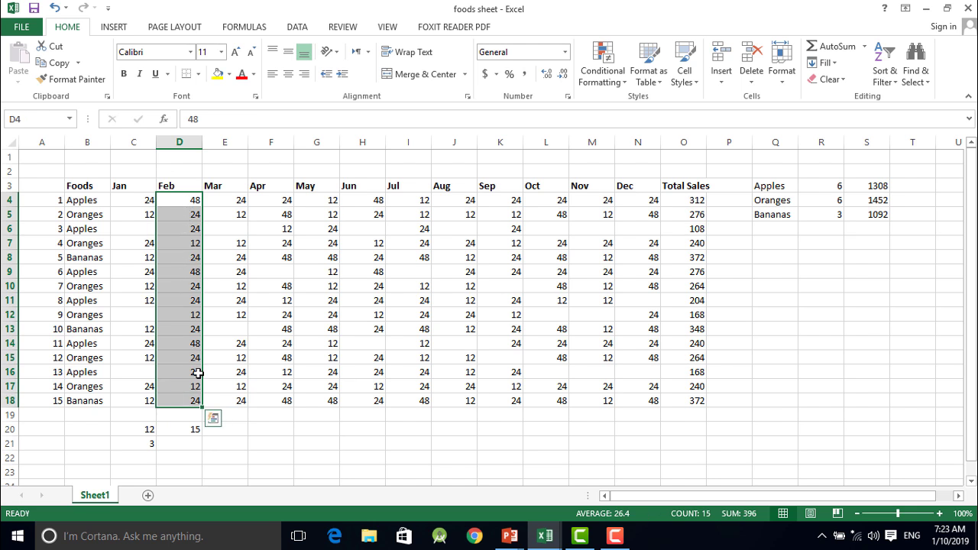
Enter =COUNTBLANK(D4:D18) in D21, returning 0 blank Feb cells
click(184, 448)
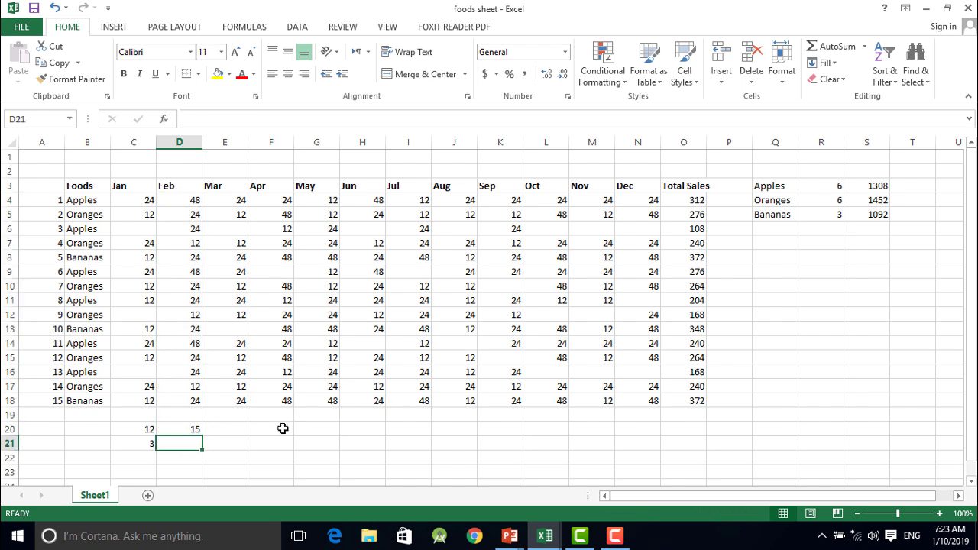
text(=co)
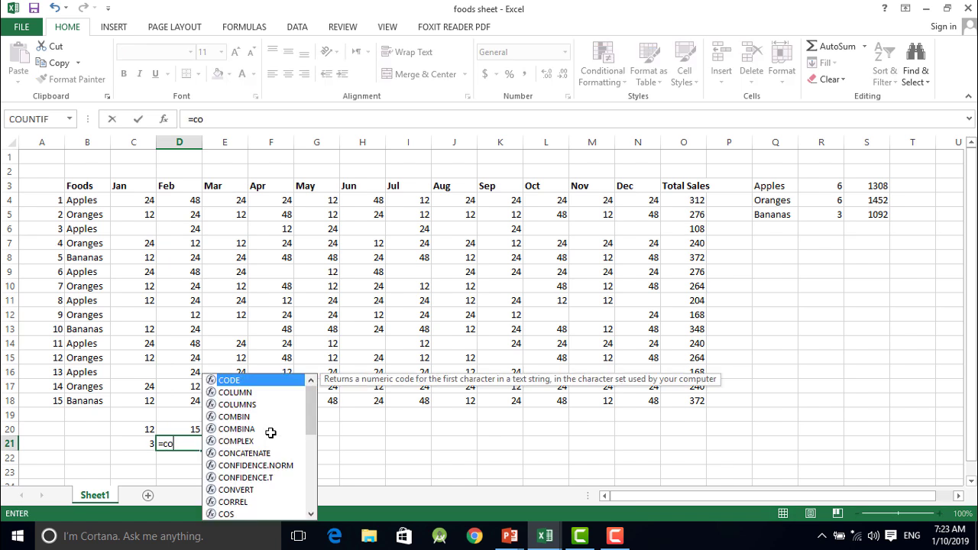
text(untbl)
key(Tab)
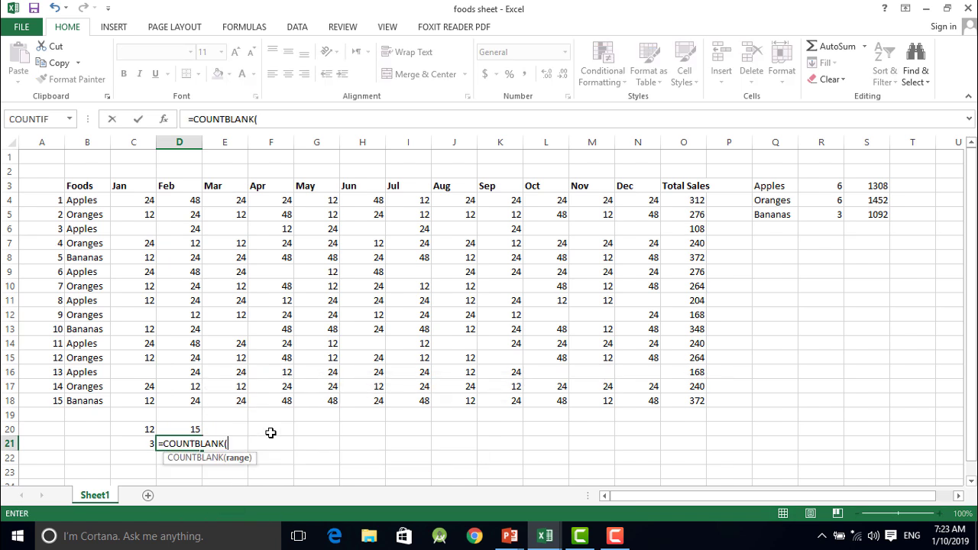
drag(193, 199, 189, 408)
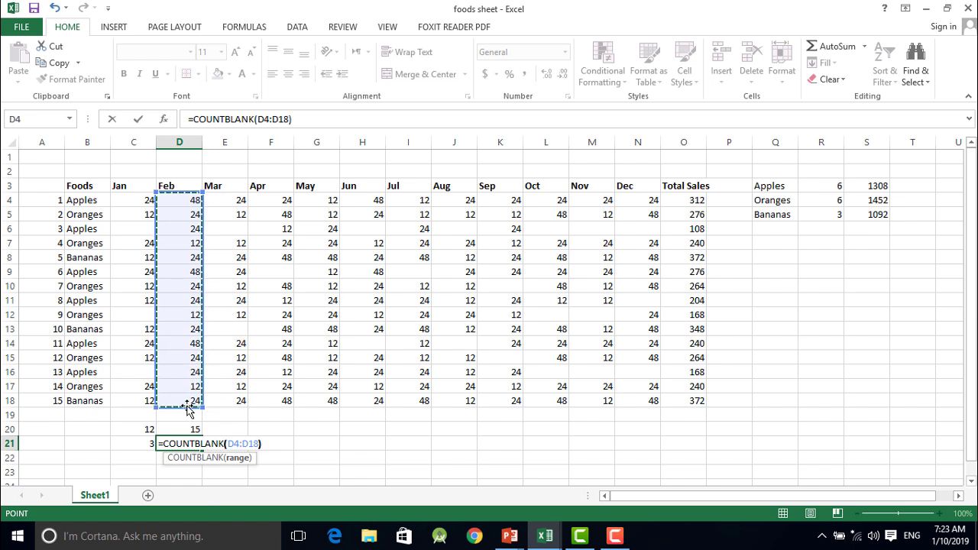
key(Tab)
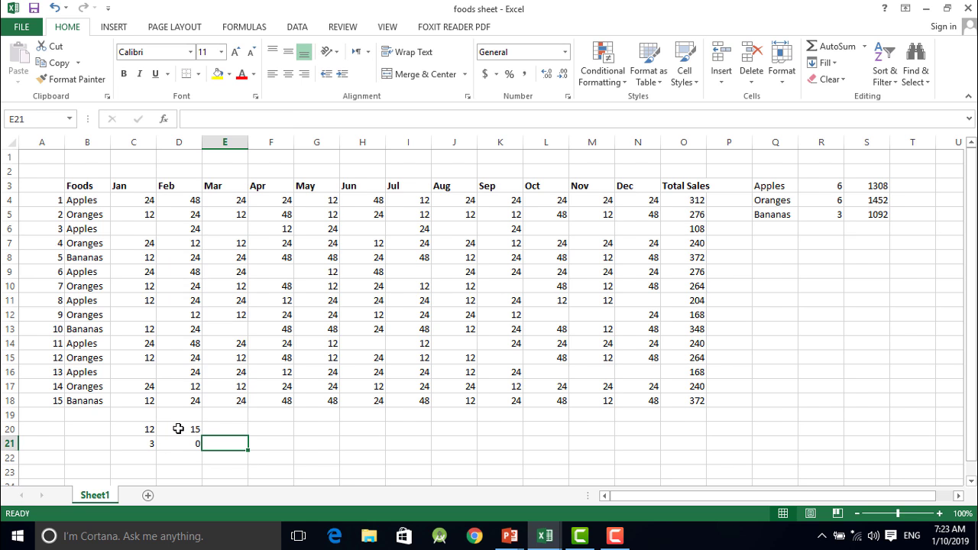
Fill the D20:D21 formulas right through Total Sales in column O; Mar shows 13 and 2
click(182, 430)
drag(181, 431, 182, 442)
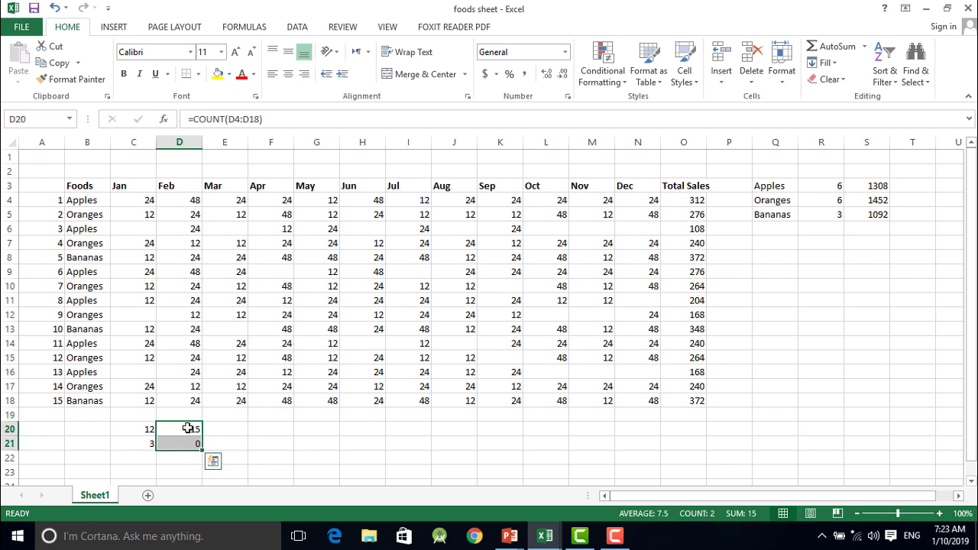
click(265, 433)
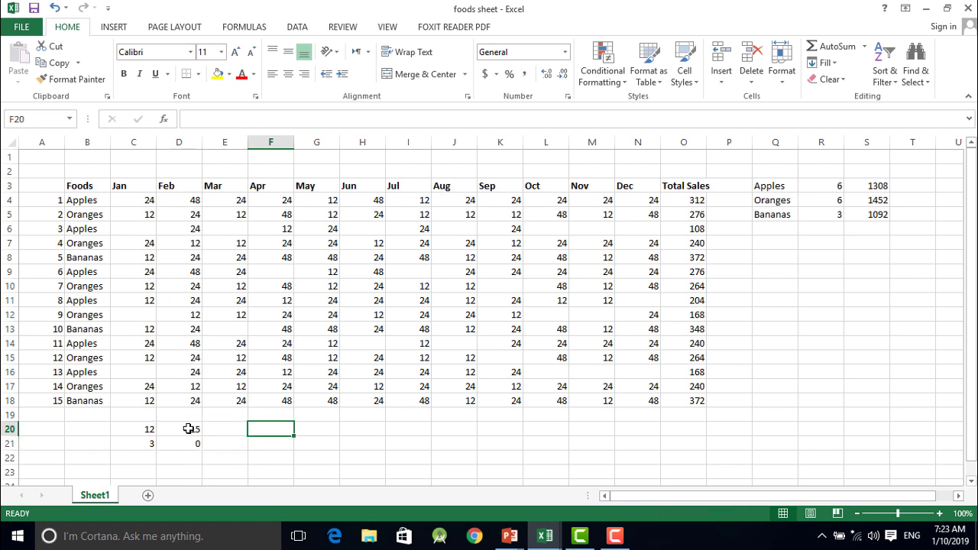
drag(195, 431, 187, 442)
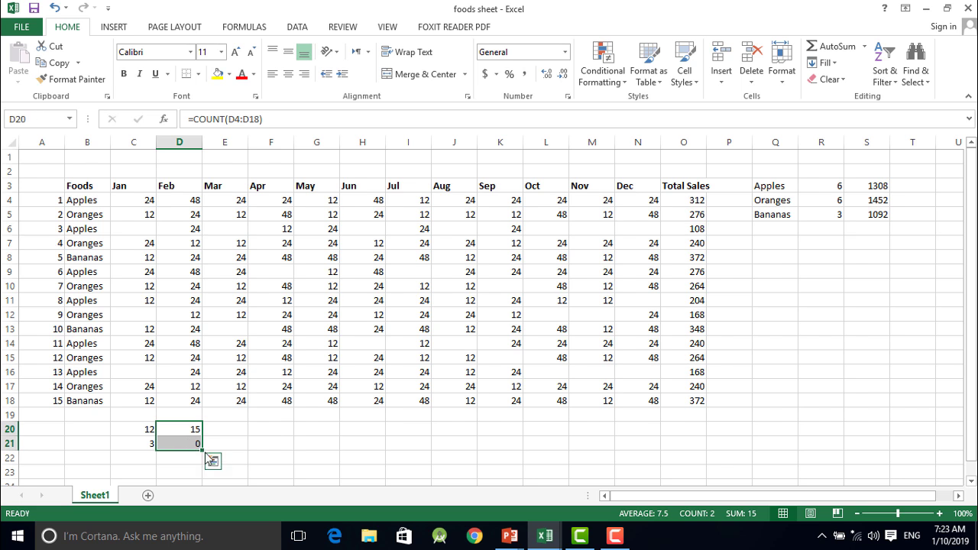
drag(204, 451, 764, 438)
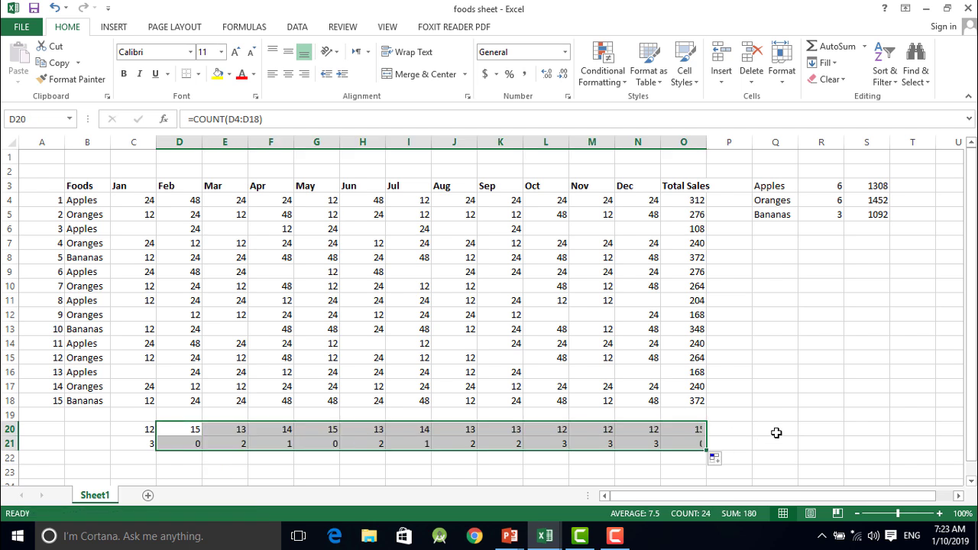
click(755, 430)
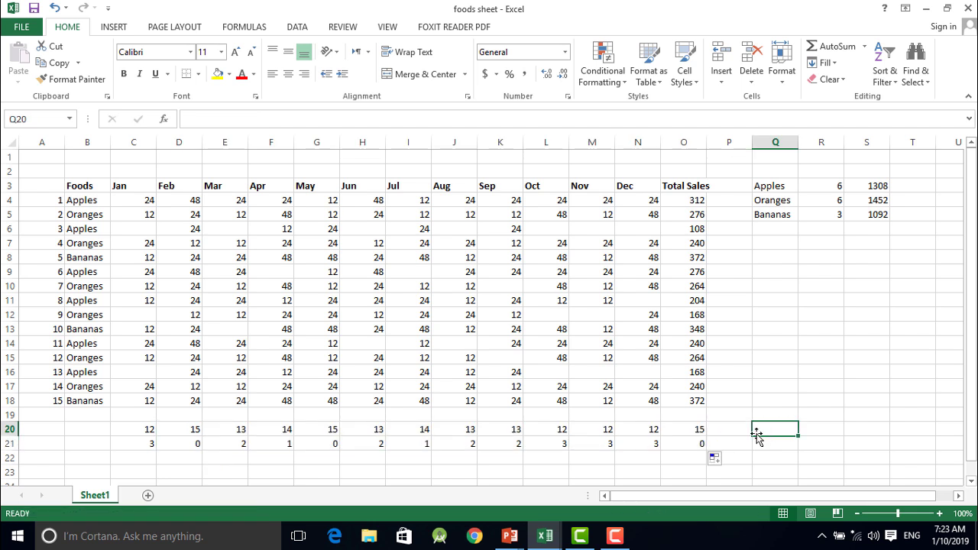
click(134, 430)
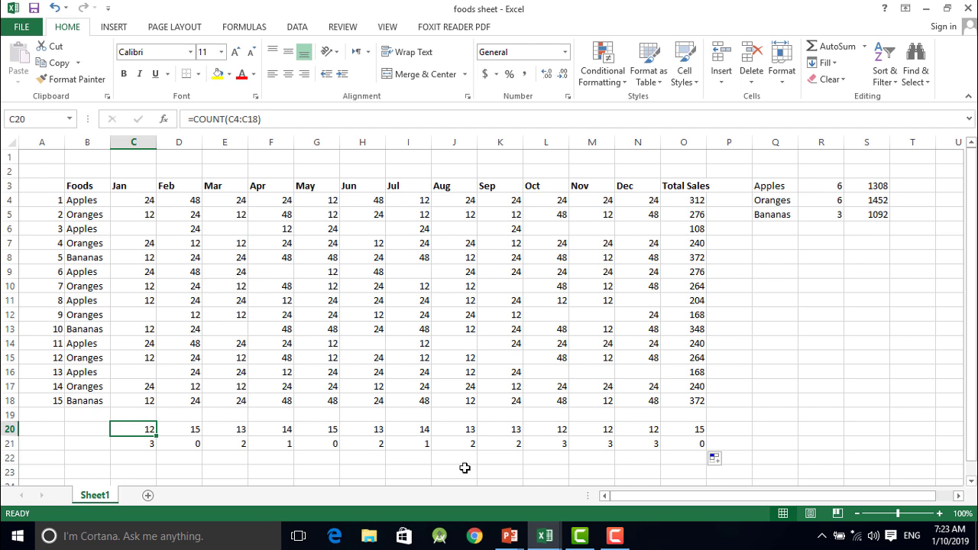
key(Right)
key(Right)
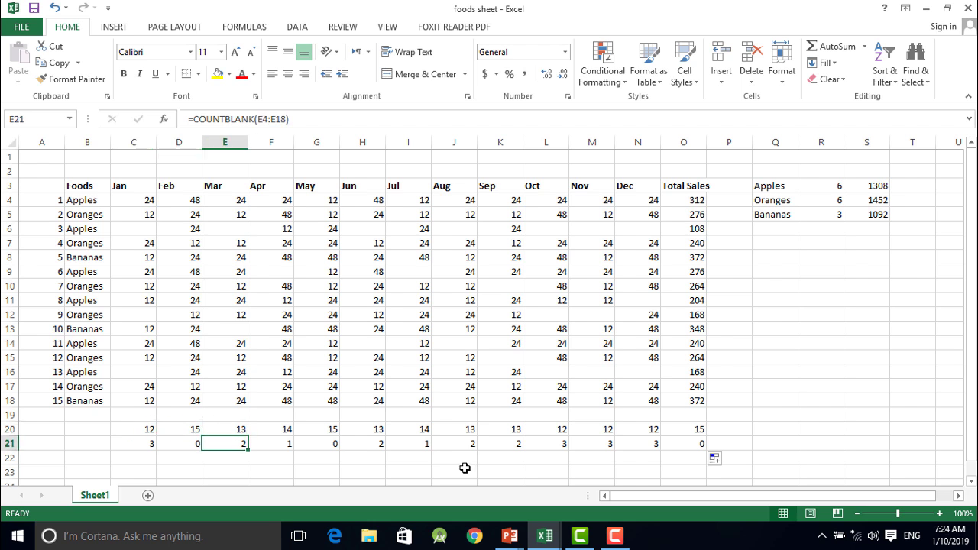
key(Right)
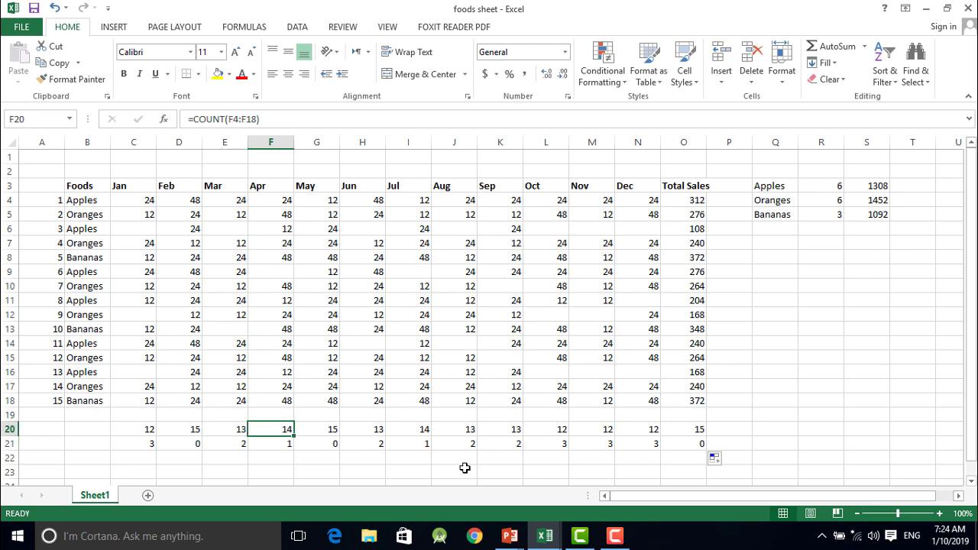
key(Down)
key(Up)
key(Right)
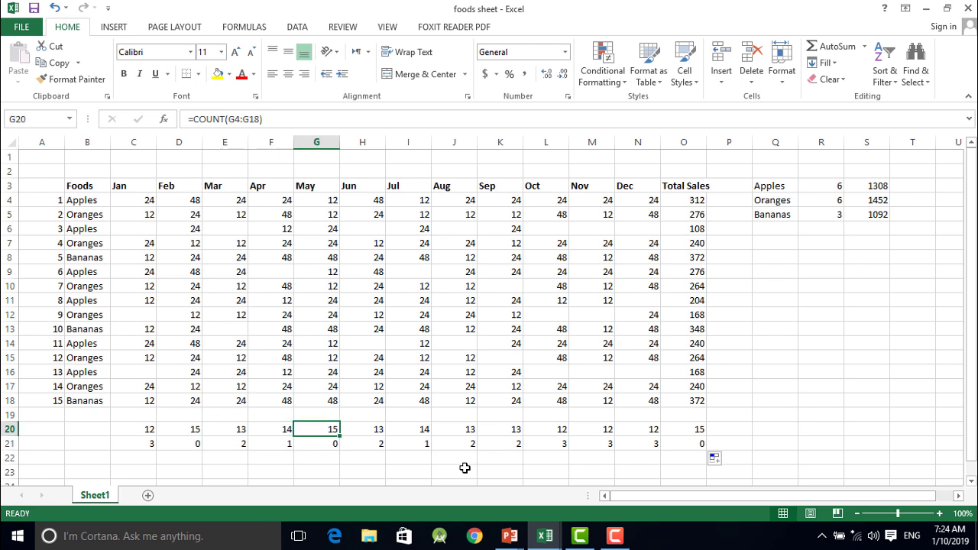
key(Right)
key(Right)
key(Right)
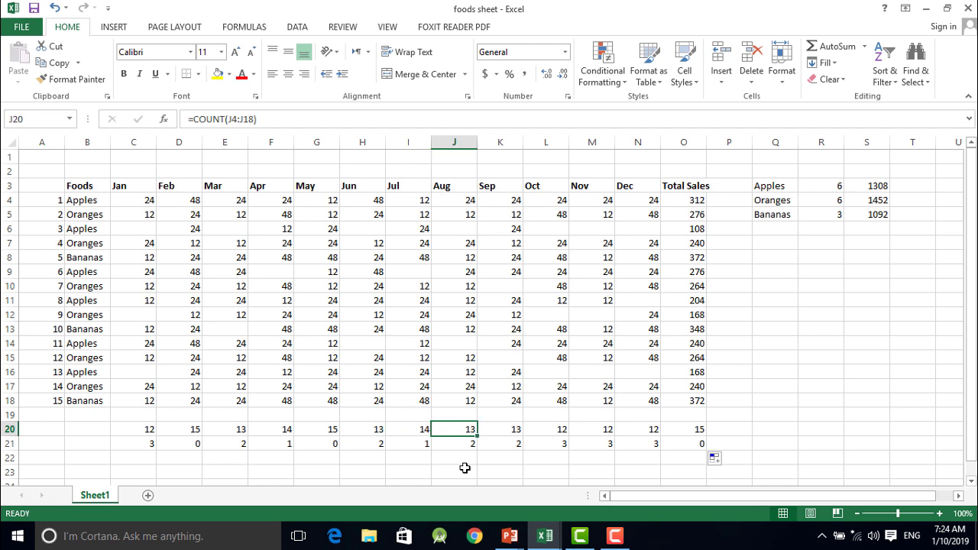
key(Right)
key(Right)
key(Right)
key(Right)
key(Right)
key(Down)
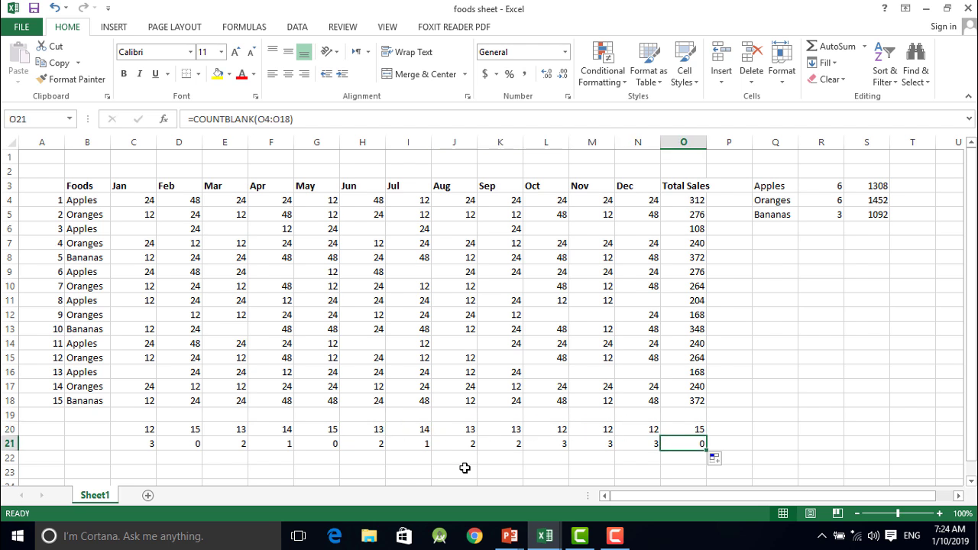
key(Left)
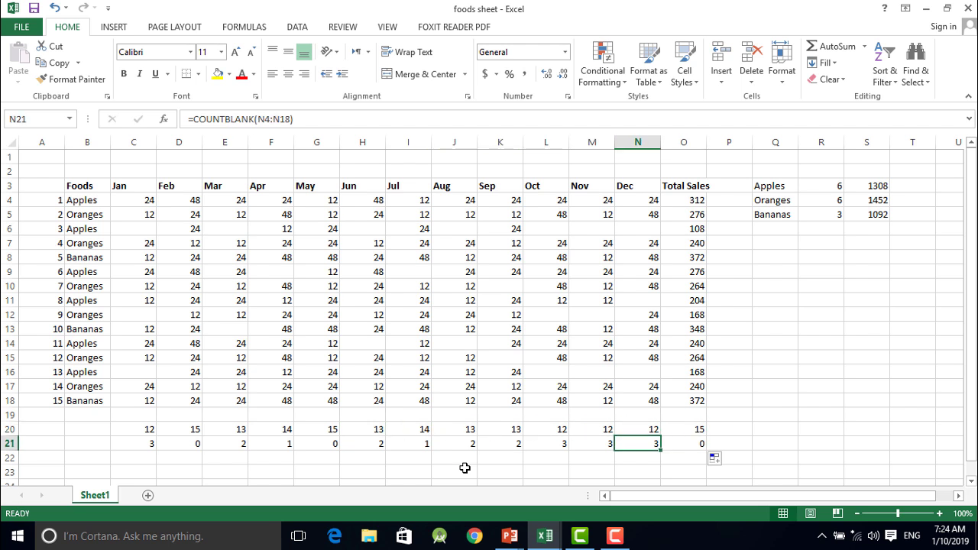